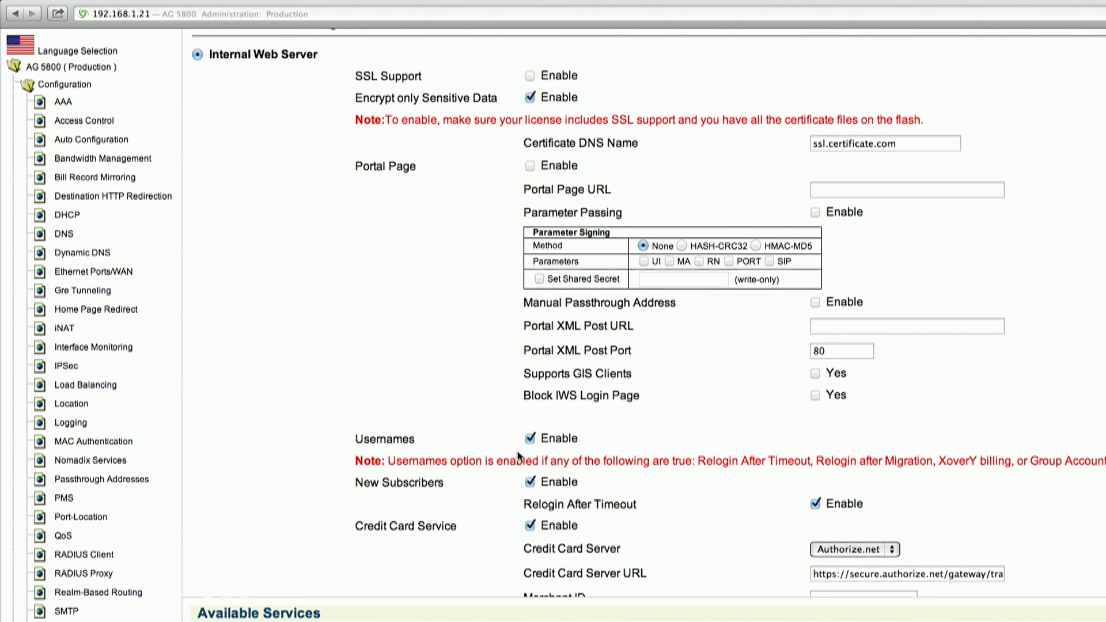
# - Submit the Authentication Authorization and Accounting settings that use the internal web server
pyautogui.scroll(-10, 513, 452)
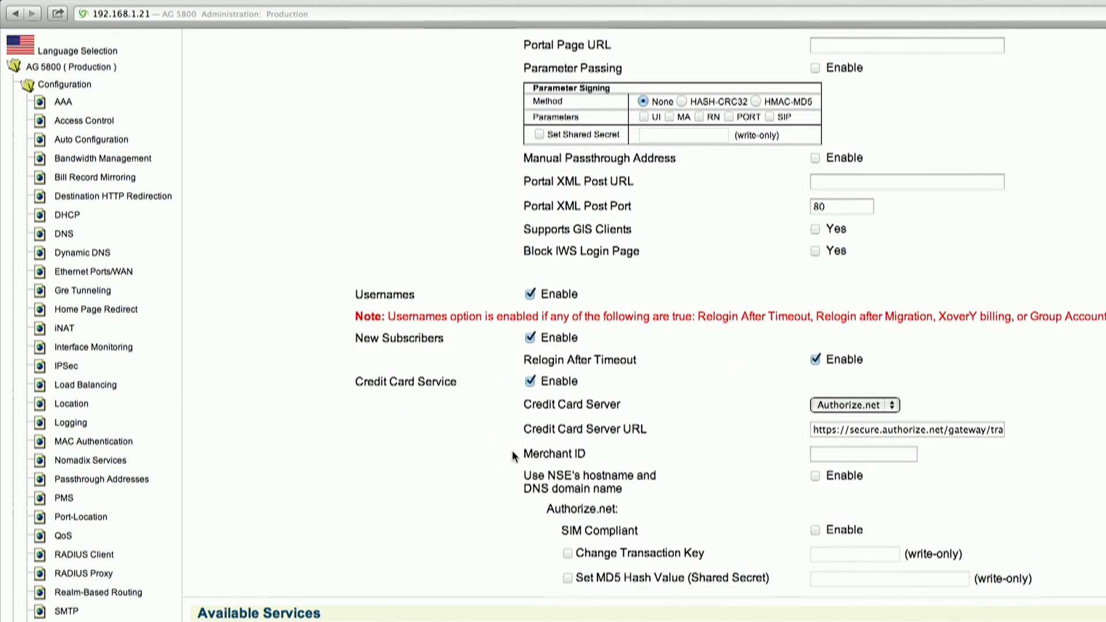
pyautogui.scroll(-1, 512, 451)
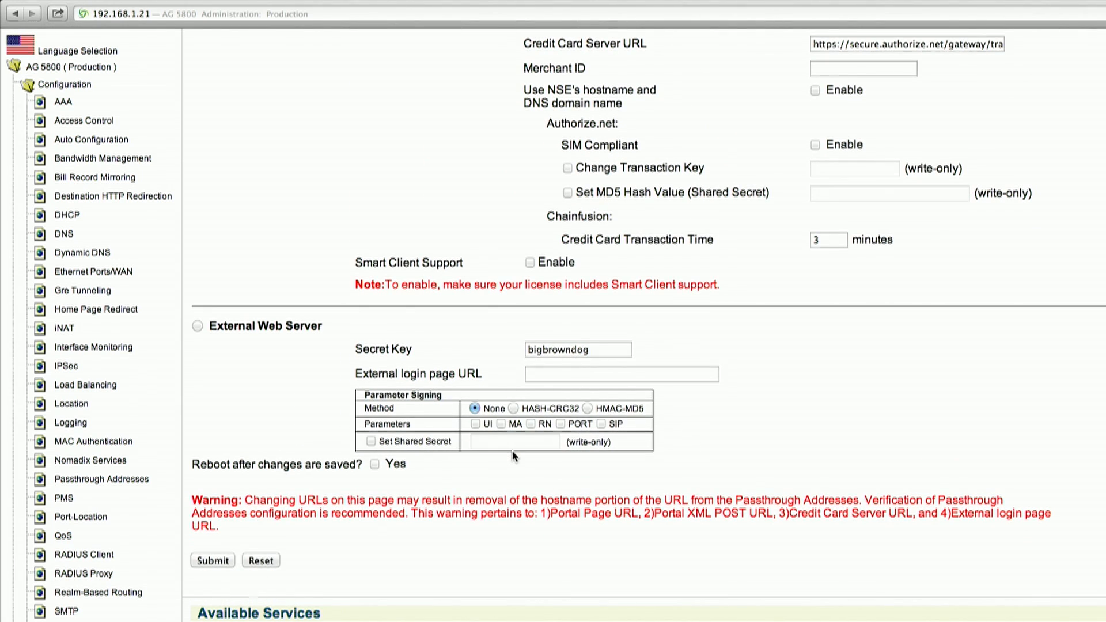
pyautogui.click(222, 562)
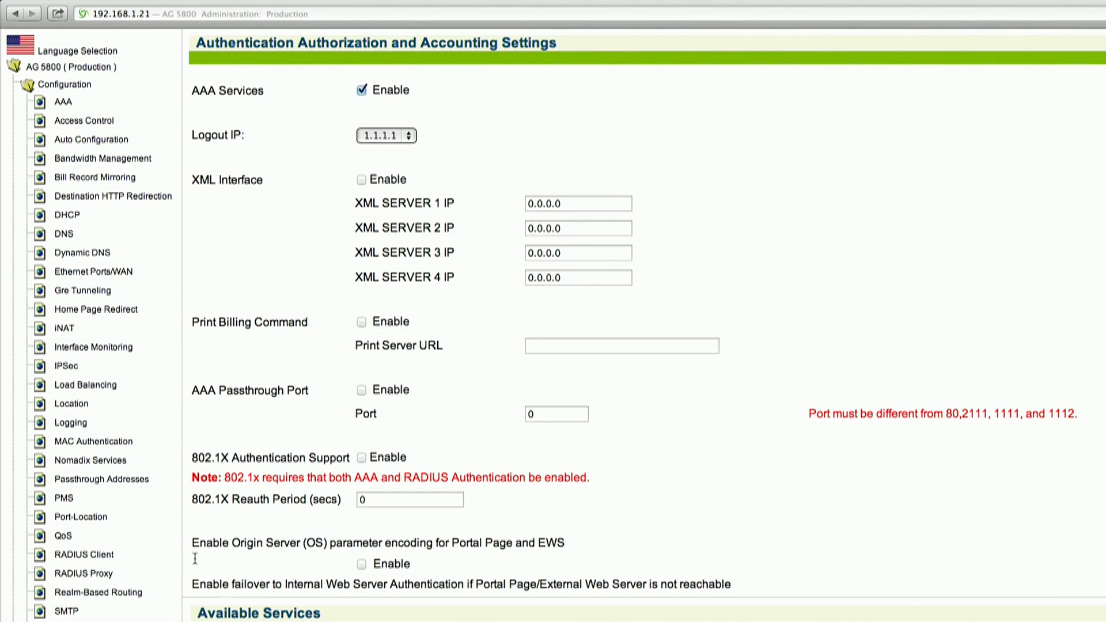
# - Start a new RADIUS service profile in the Realm-Based Routing settings and give it the unique name RadiusServer
pyautogui.click(129, 595)
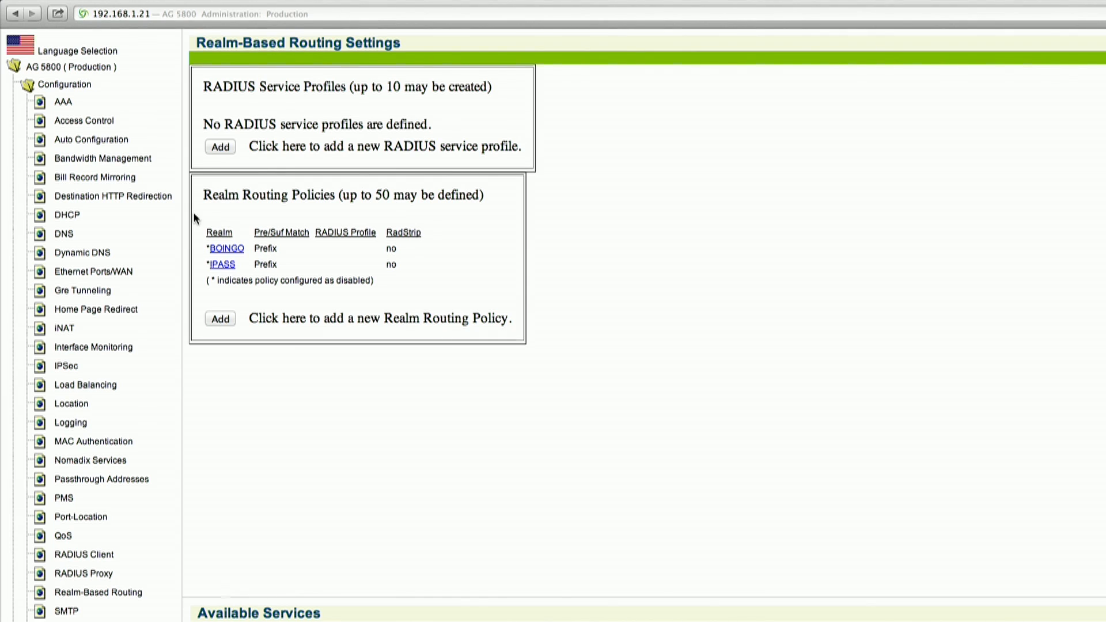
pyautogui.click(227, 147)
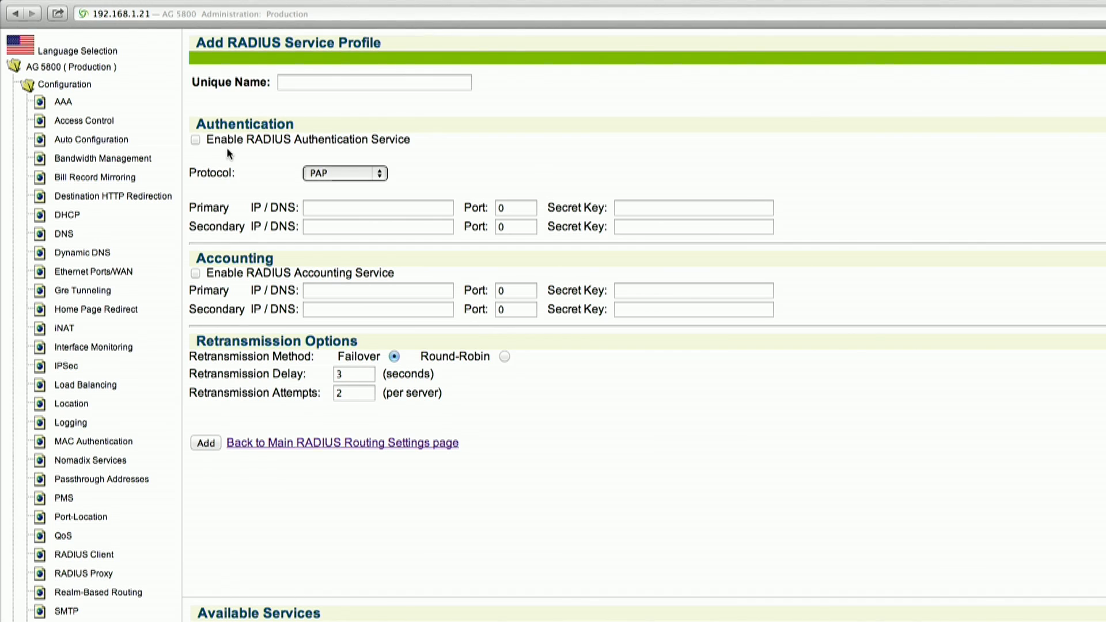
pyautogui.click(289, 84)
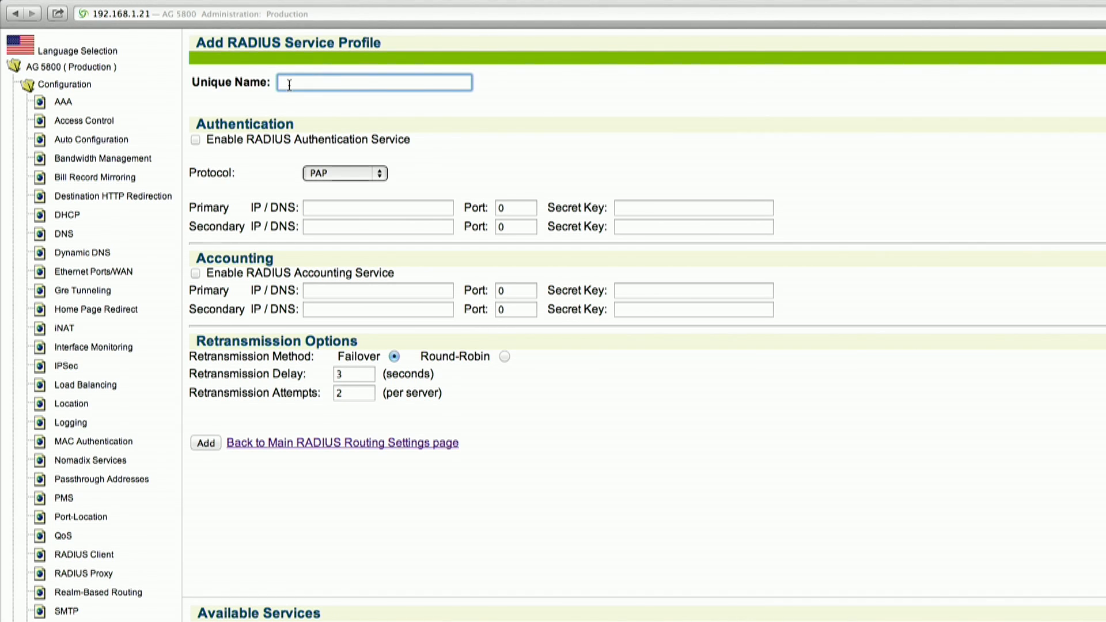
pyautogui.write('RadiusServer')
# - Enable the profile's RADIUS authentication service with PAP as the protocol
pyautogui.click(198, 144)
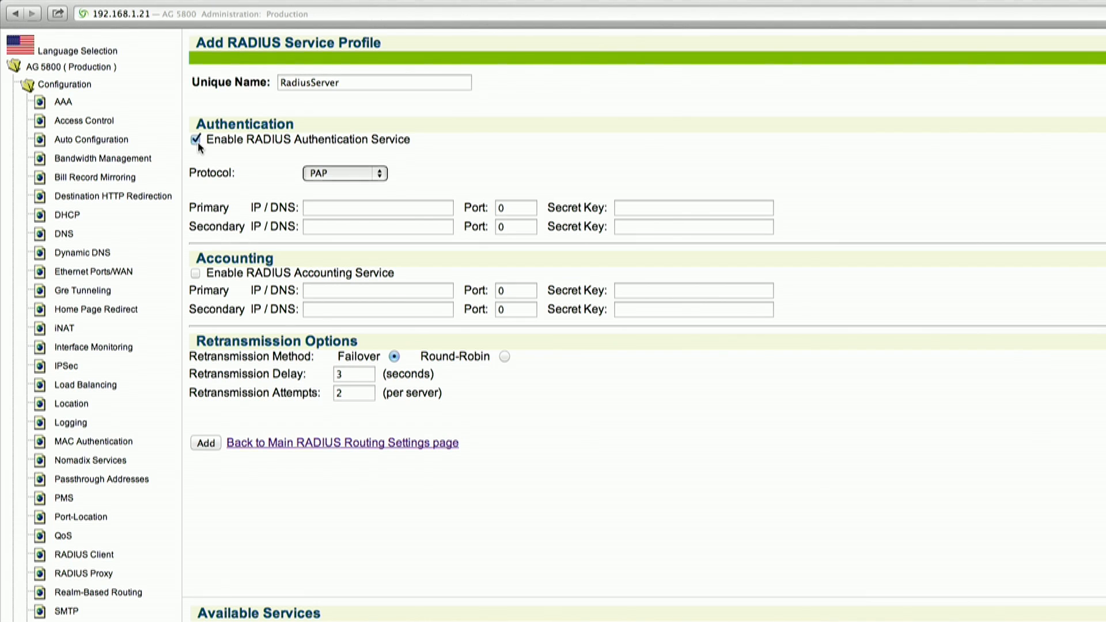
pyautogui.click(381, 174)
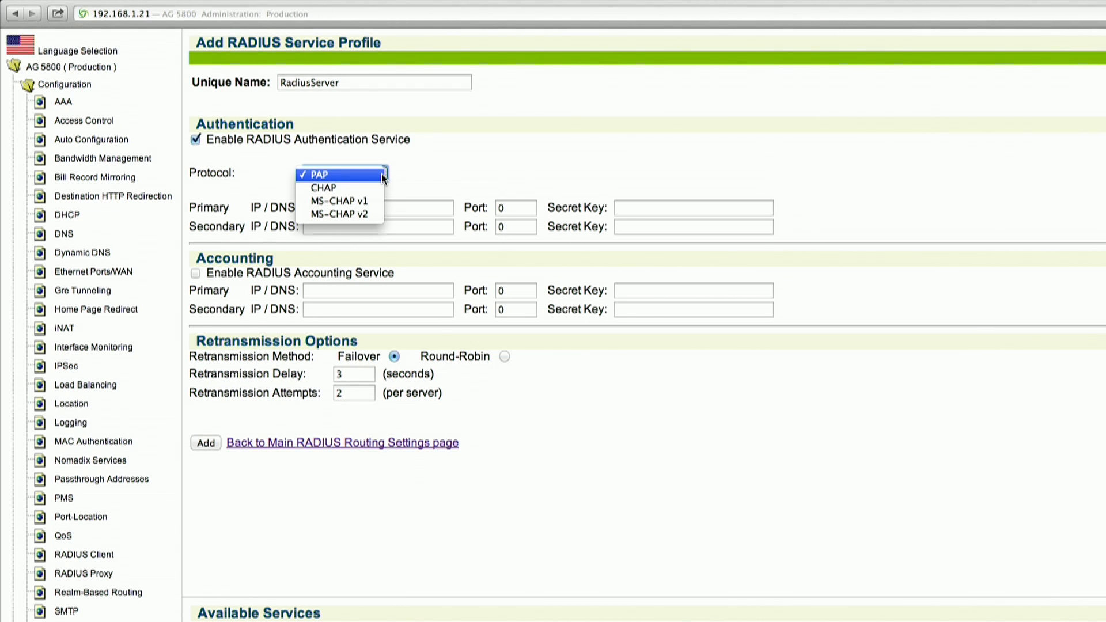
pyautogui.click(358, 175)
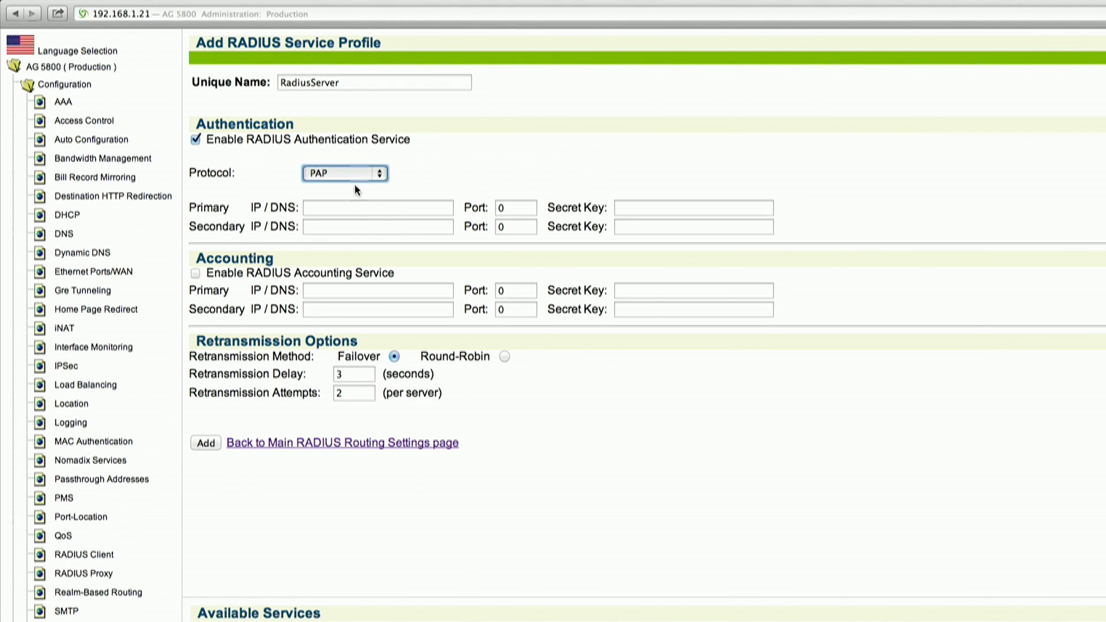
# - Set the primary authentication server to 67.130.149.120 on port 1645 and enter its secret key
pyautogui.click(354, 208)
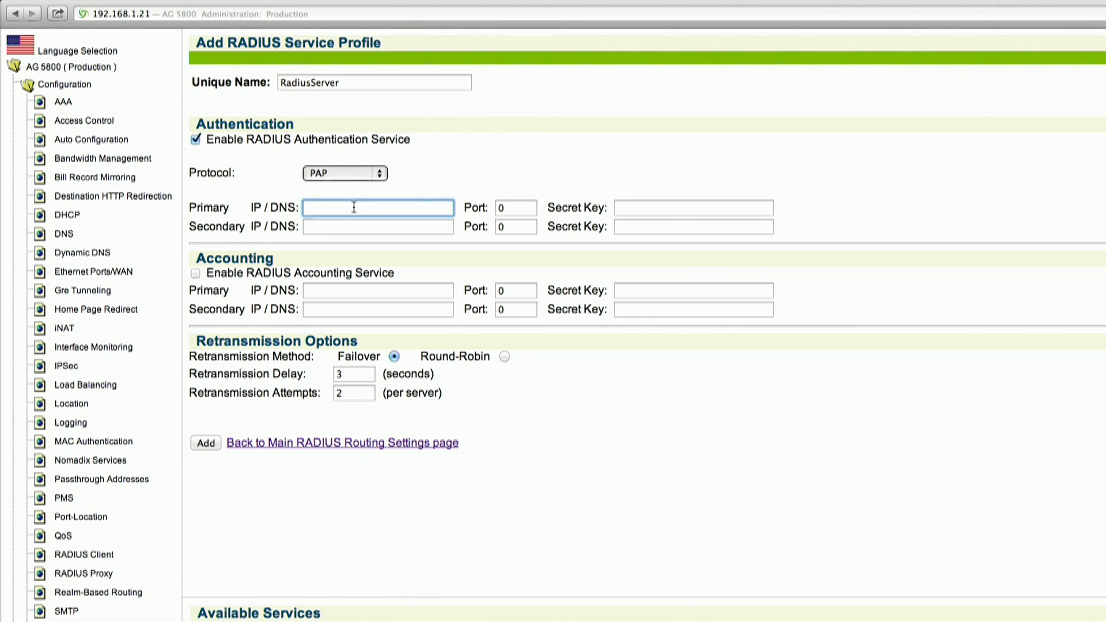
pyautogui.write('67.130.149.120')
pyautogui.click(510, 207)
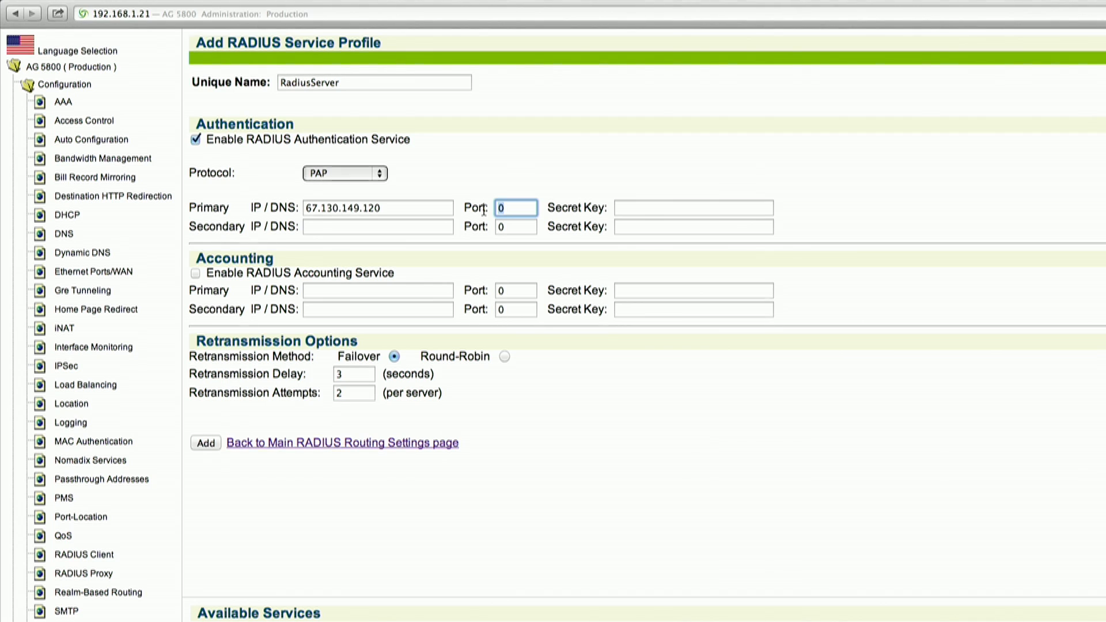
pyautogui.write('1645')
pyautogui.click(622, 208)
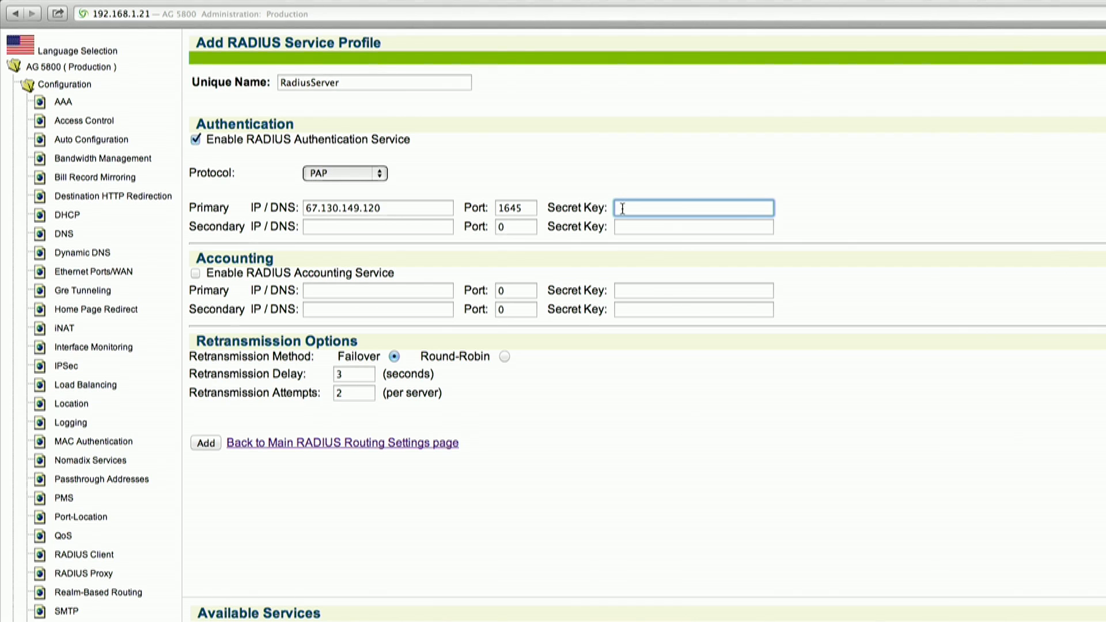
pyautogui.write('nomadix')
# - Enable the RADIUS accounting service and set its primary server to 67.130.149.120 on port 1646
pyautogui.click(196, 275)
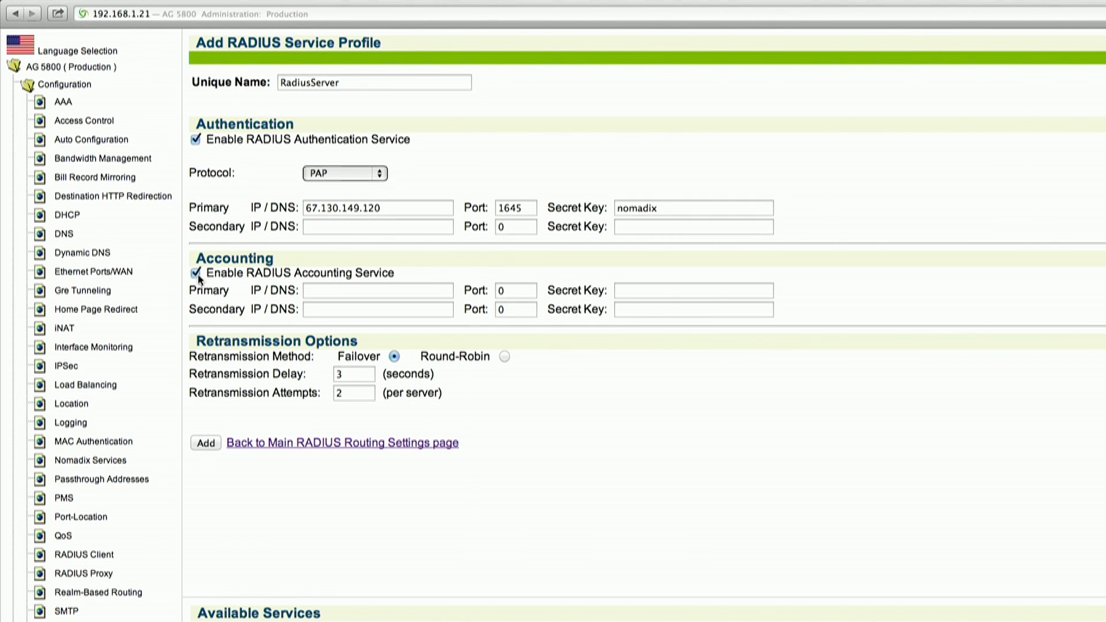
pyautogui.click(326, 294)
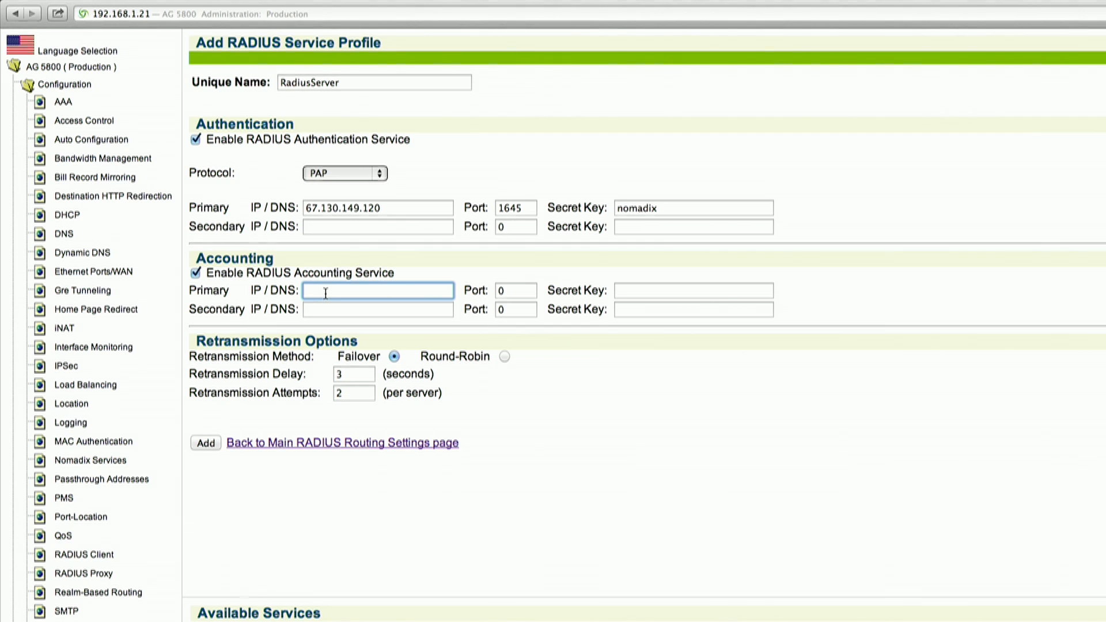
pyautogui.write('67.130.149.120')
pyautogui.press('Tab')
pyautogui.write('1646')
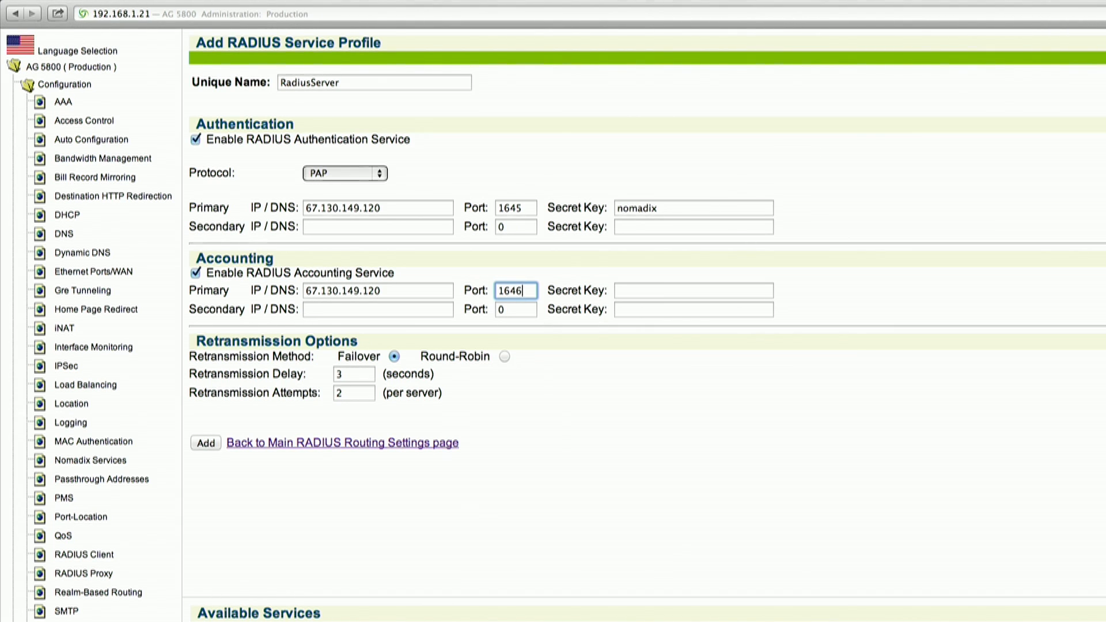
# - Enter the primary accounting server's secret key, add the service profile, and return to the main RADIUS routing settings
pyautogui.click(623, 282)
pyautogui.write('nomadix')
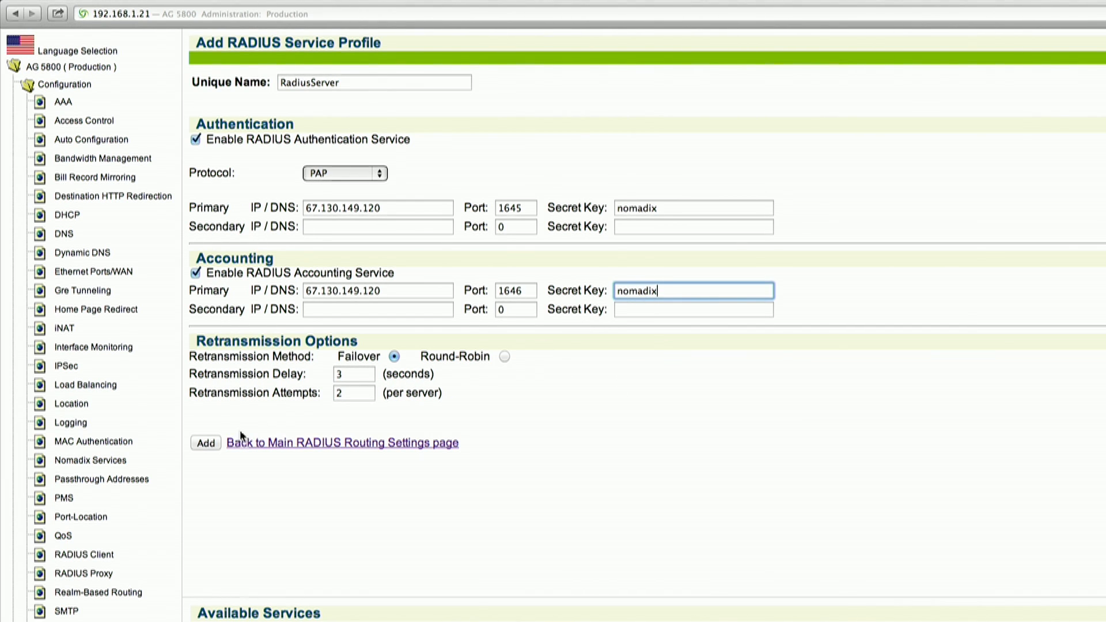
pyautogui.click(206, 444)
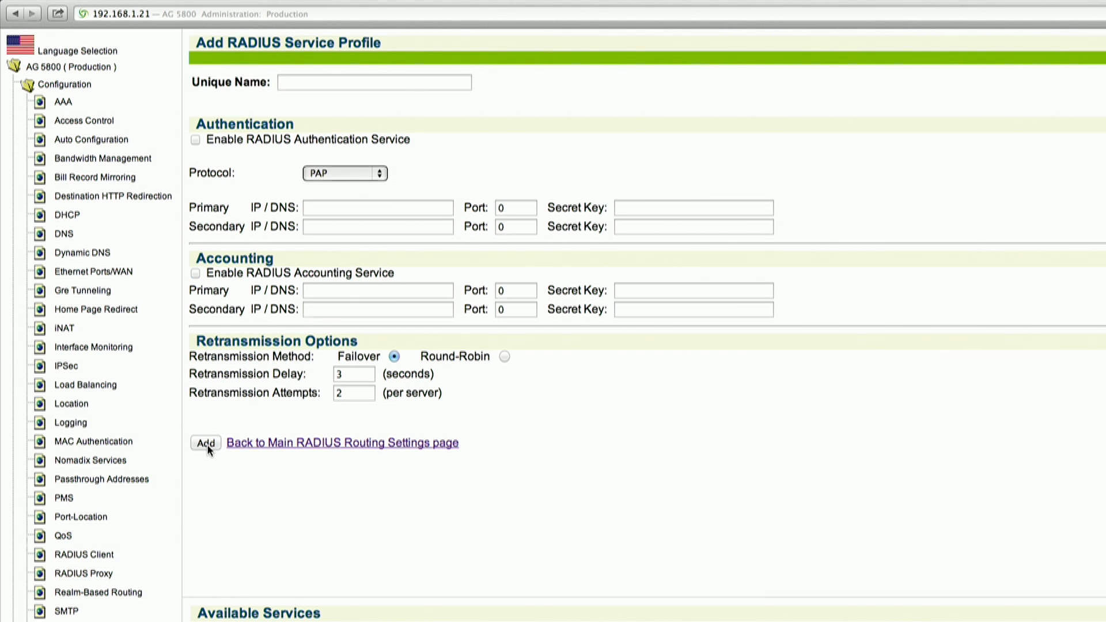
pyautogui.click(285, 448)
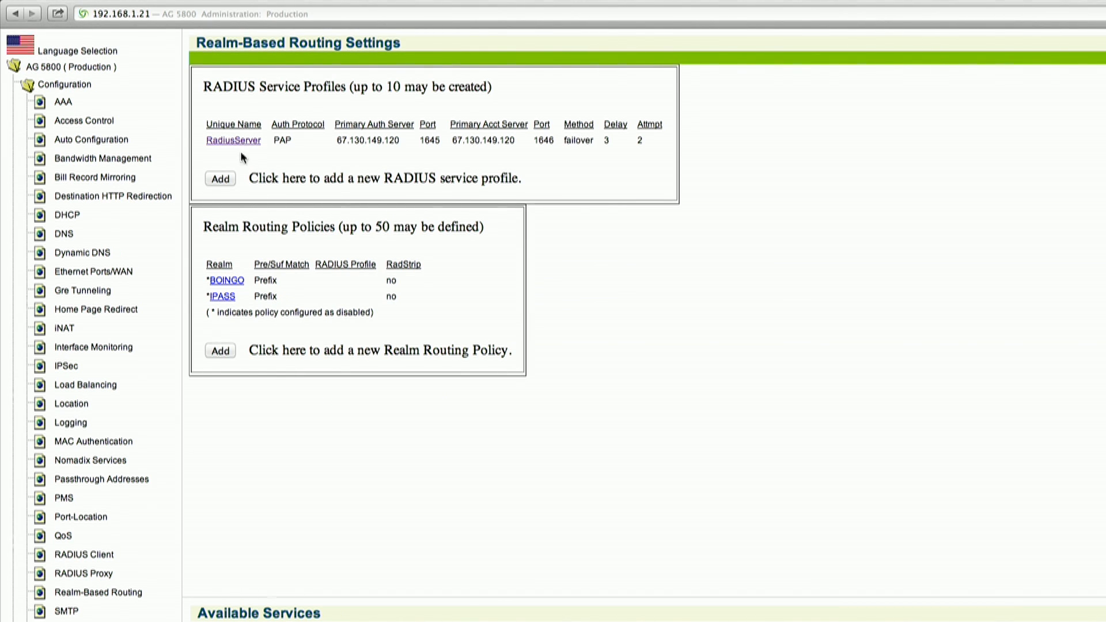
# - In the RADIUS Client settings, set the default RADIUS mode to Fixed with the RadiusServer profile and submit the changes
pyautogui.click(109, 560)
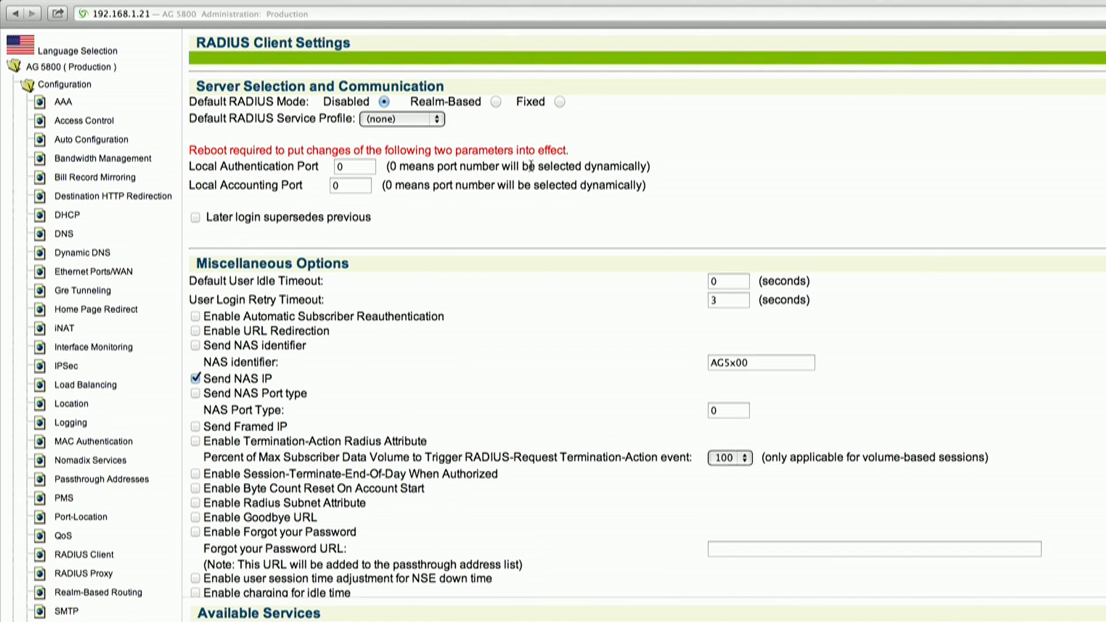
pyautogui.click(560, 101)
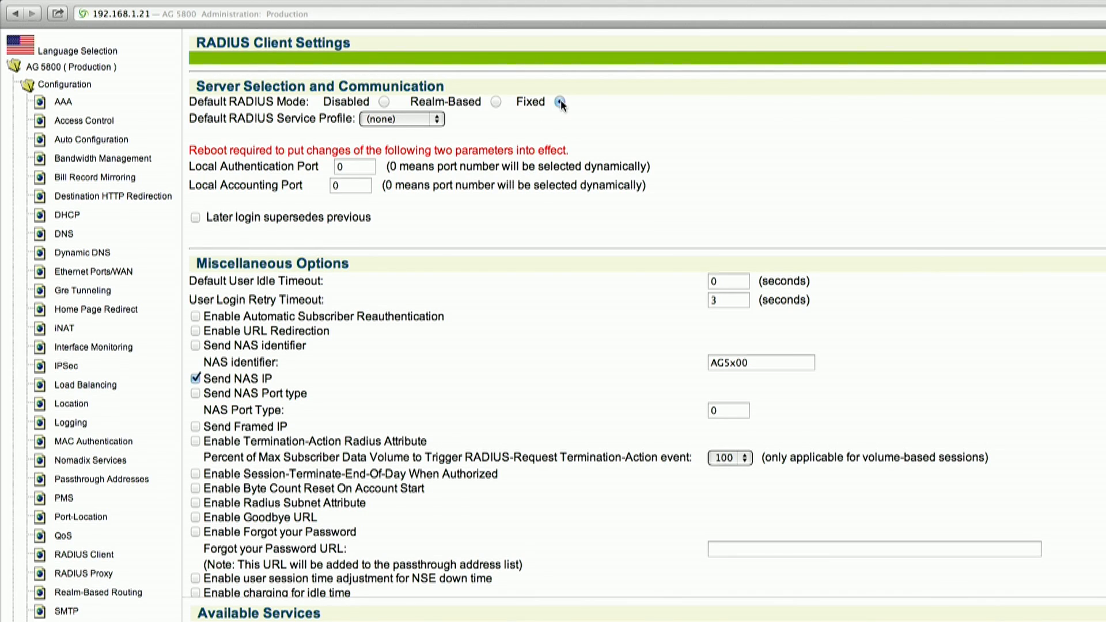
pyautogui.click(438, 120)
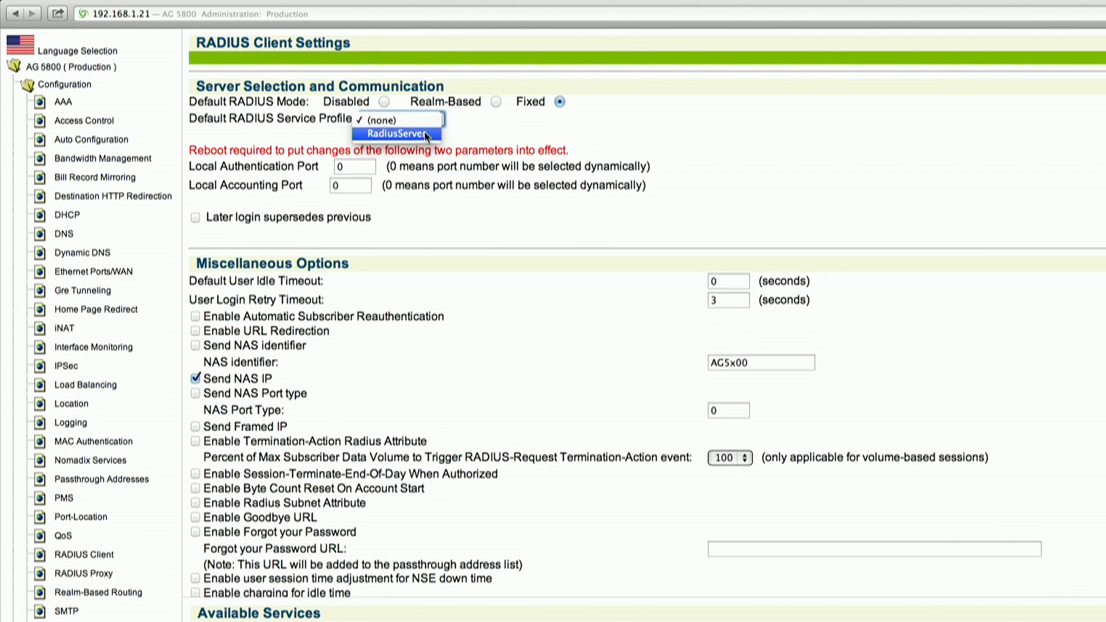
pyautogui.click(424, 132)
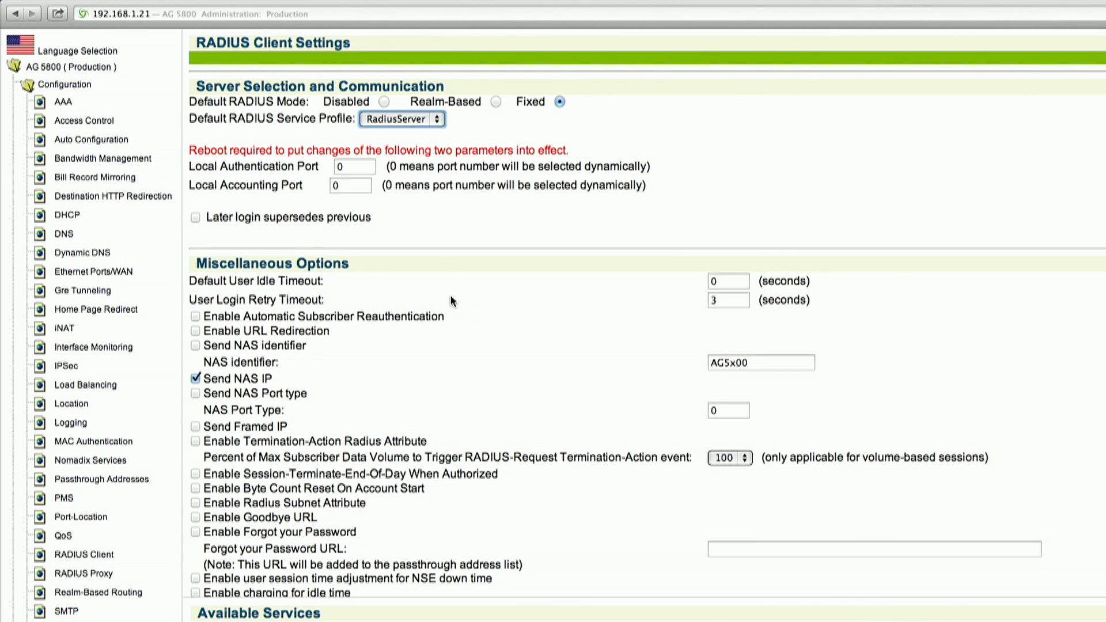
pyautogui.scroll(-3, 451, 300)
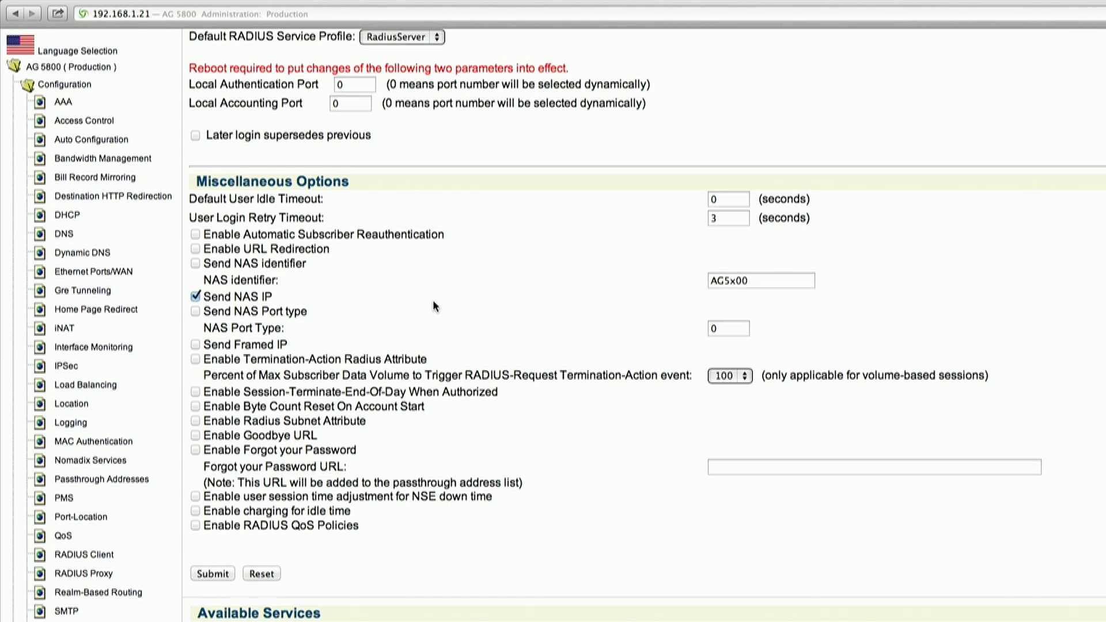
pyautogui.click(213, 573)
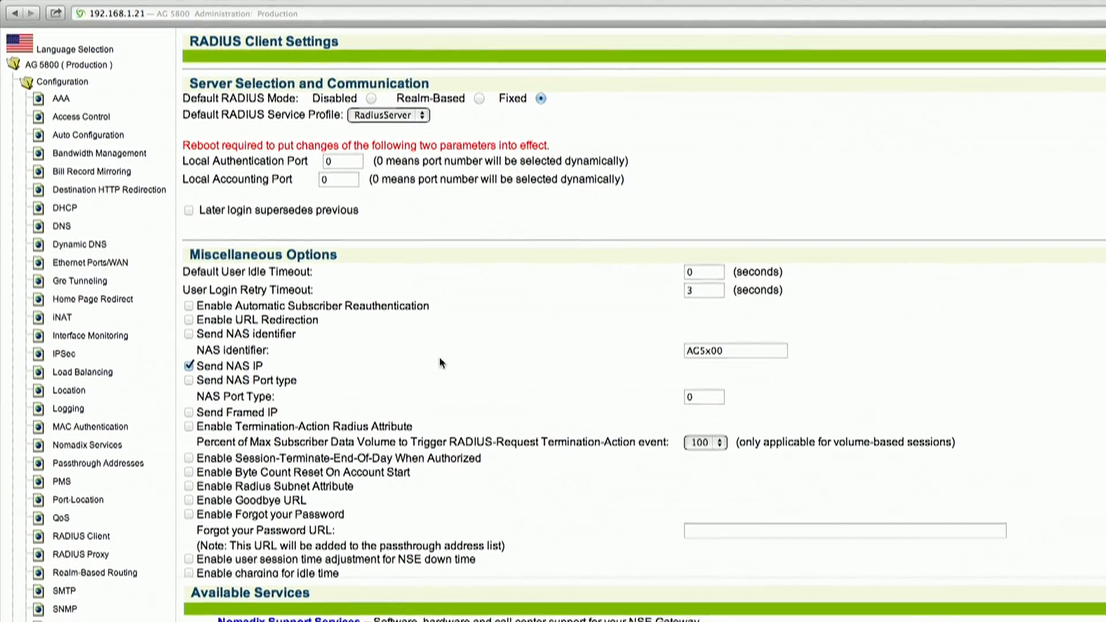